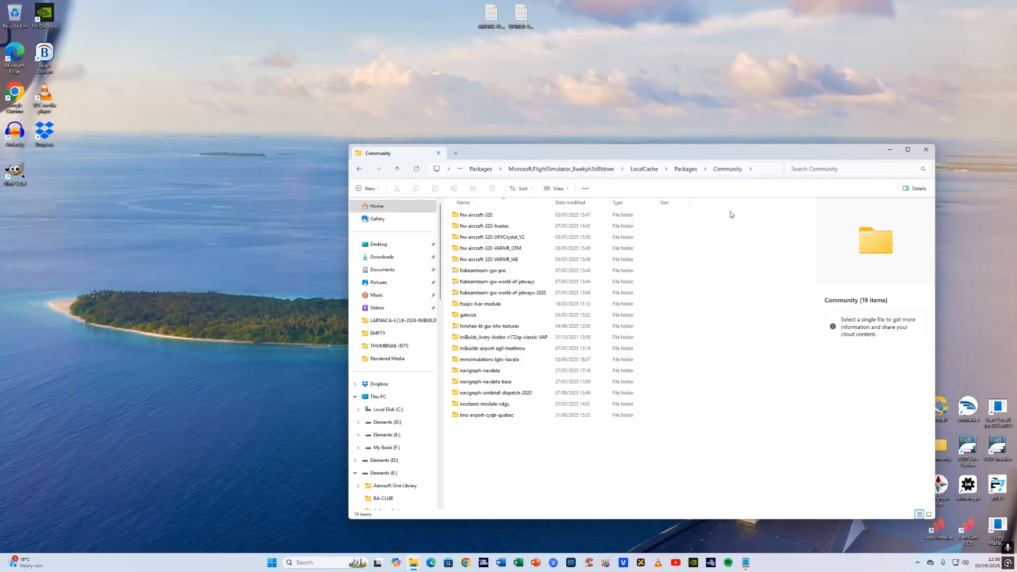
- Open the simulator's LocalCache folder and copy its Content.xml file
{"action": "left_click", "coordinate": [644, 171]}
{"action": "left_click", "coordinate": [642, 168]}
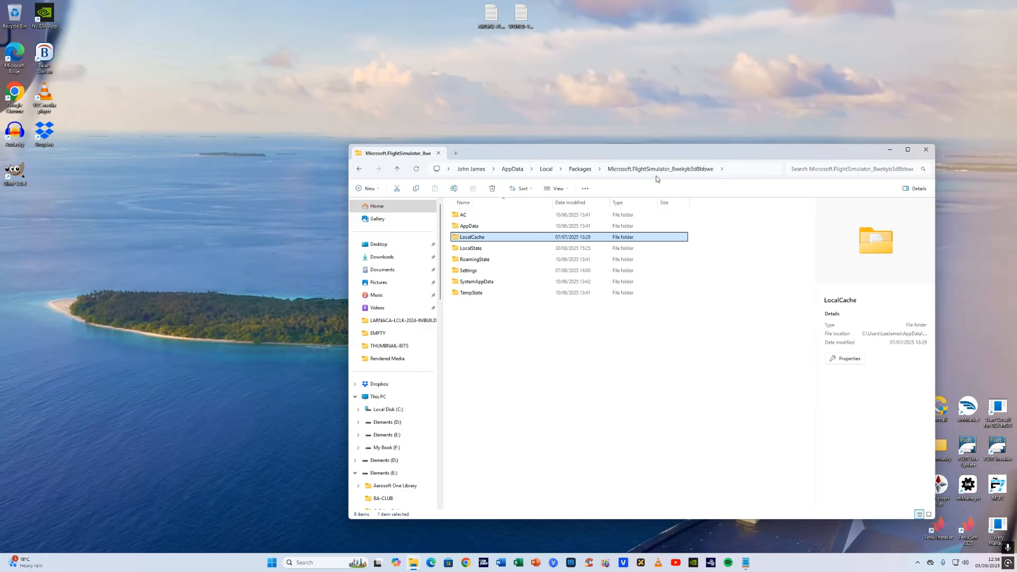
{"action": "double_click", "coordinate": [505, 239]}
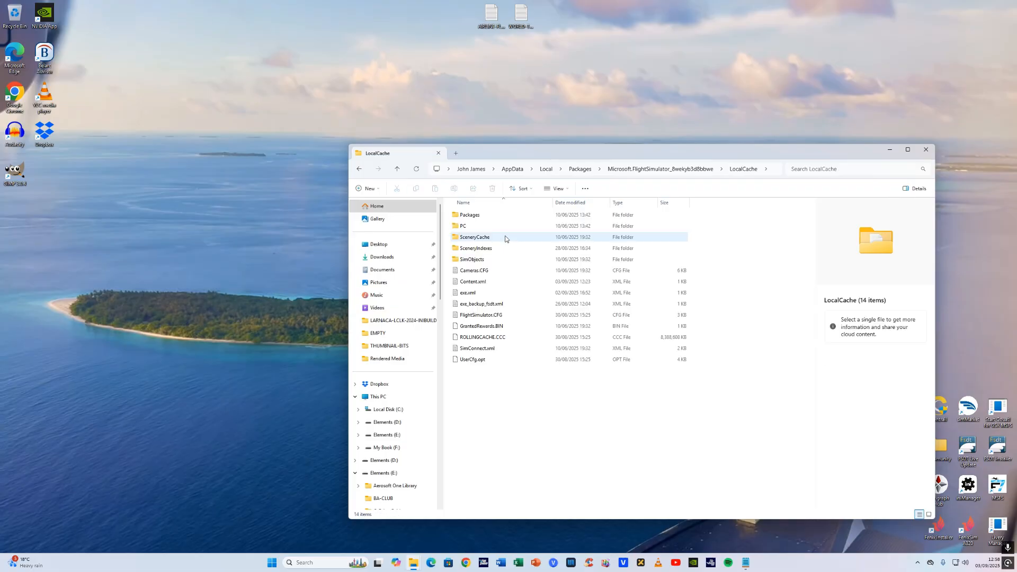
{"action": "right_click", "coordinate": [496, 284]}
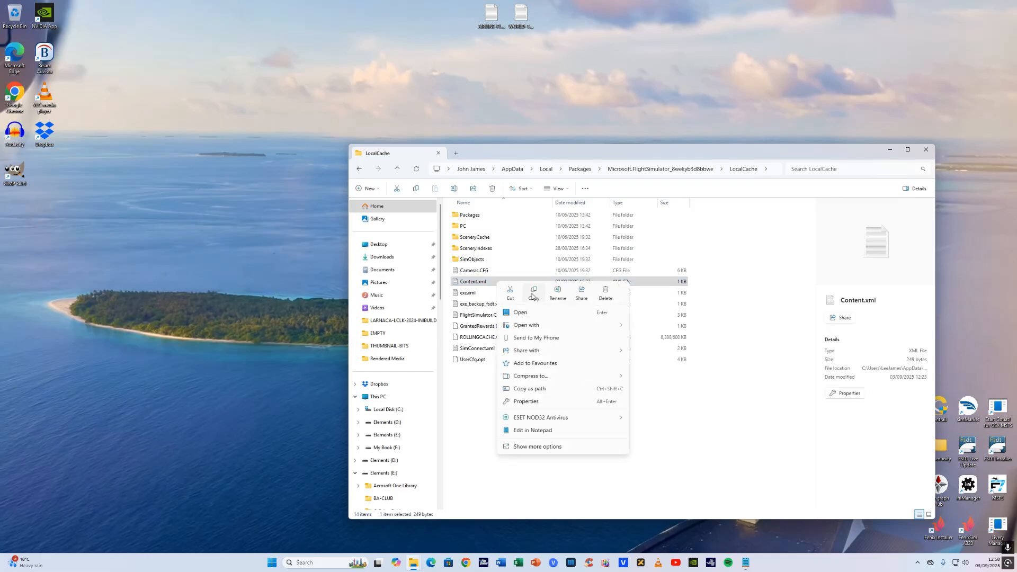
{"action": "left_click", "coordinate": [488, 422]}
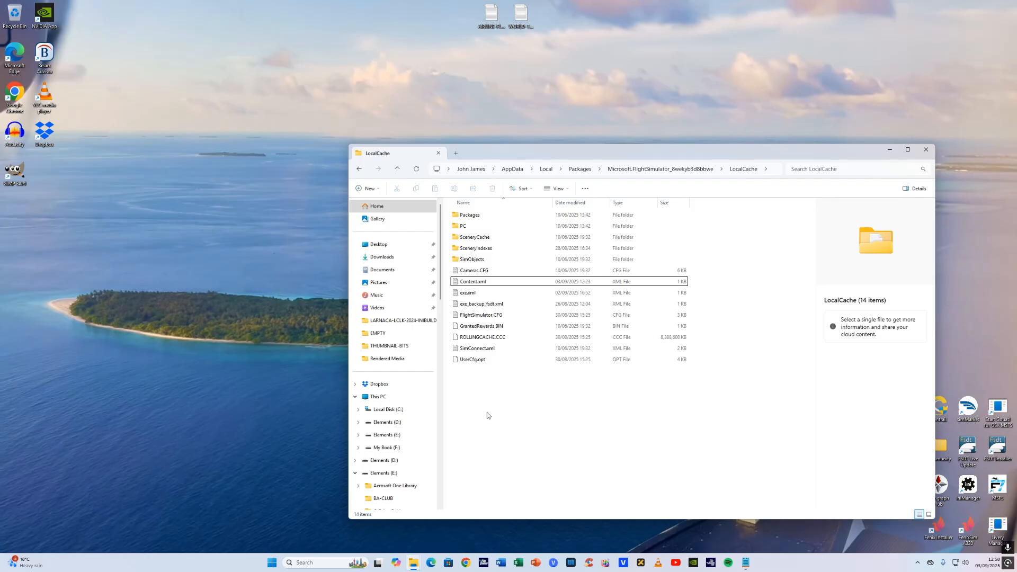
- Open the Content.xml copy in the Downloads EMPTY folder with Notepad
{"action": "left_click", "coordinate": [406, 259]}
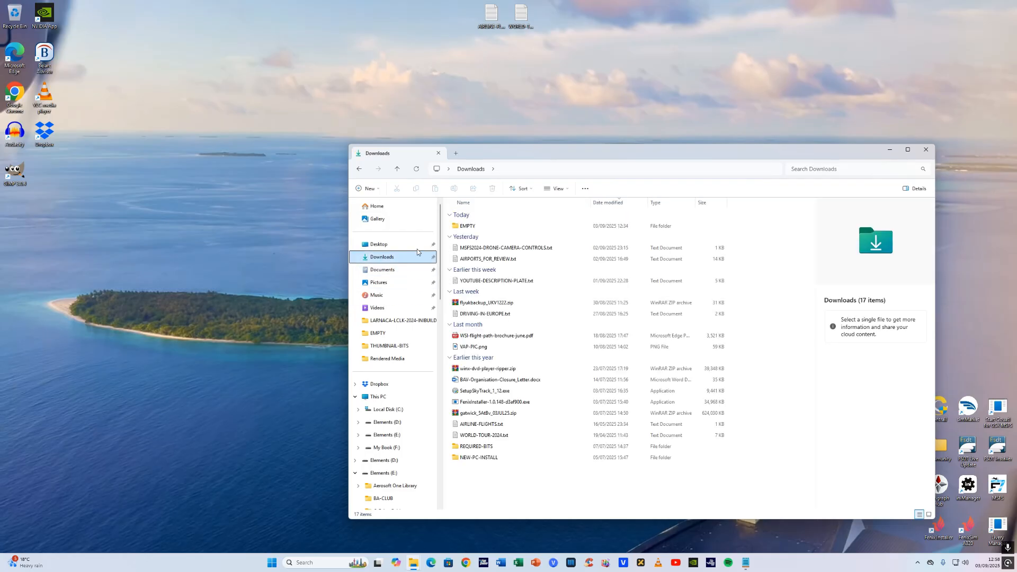
{"action": "double_click", "coordinate": [473, 227]}
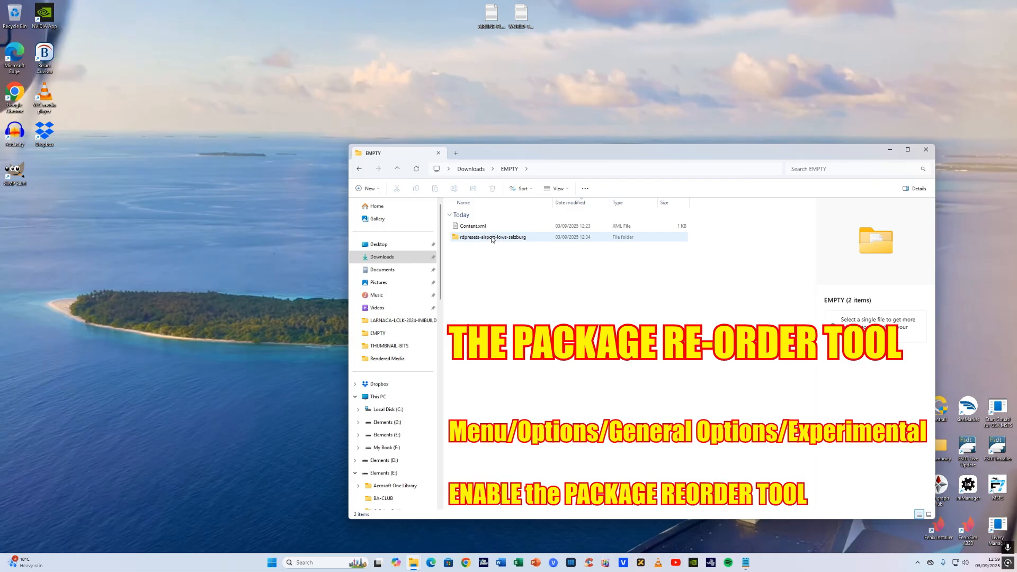
{"action": "left_click", "coordinate": [495, 227]}
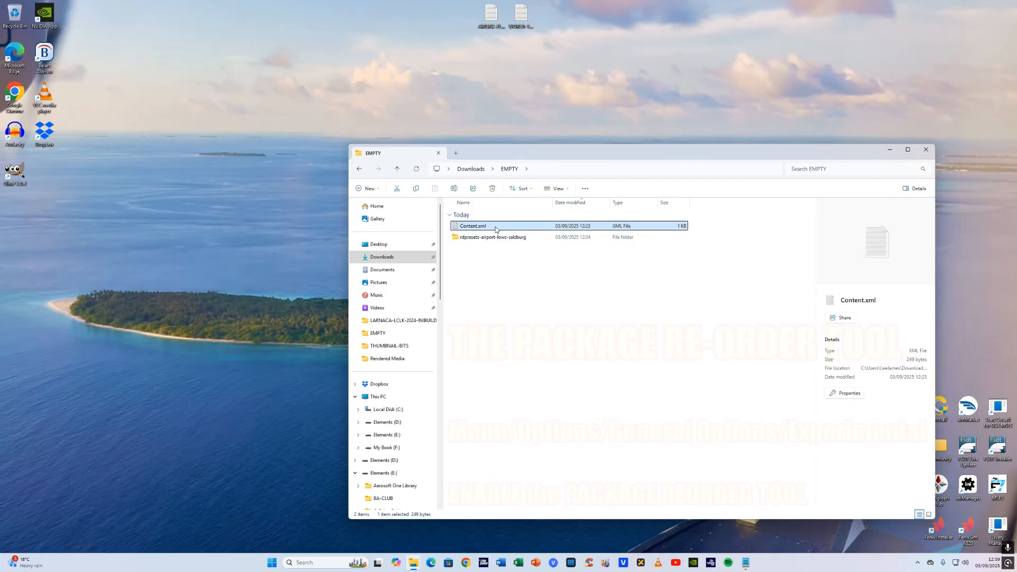
{"action": "right_click", "coordinate": [495, 229]}
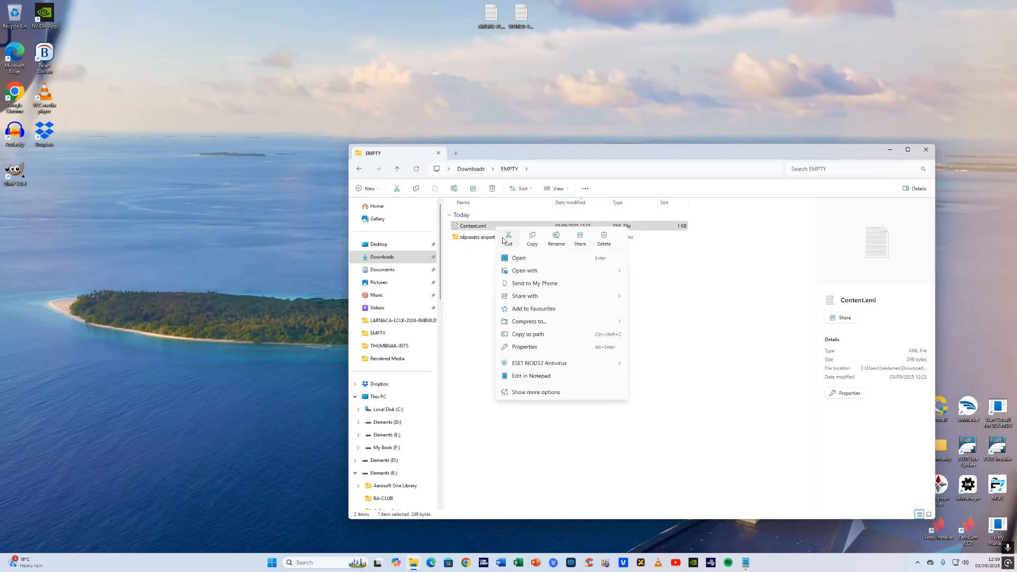
{"action": "mouse_move", "coordinate": [526, 273]}
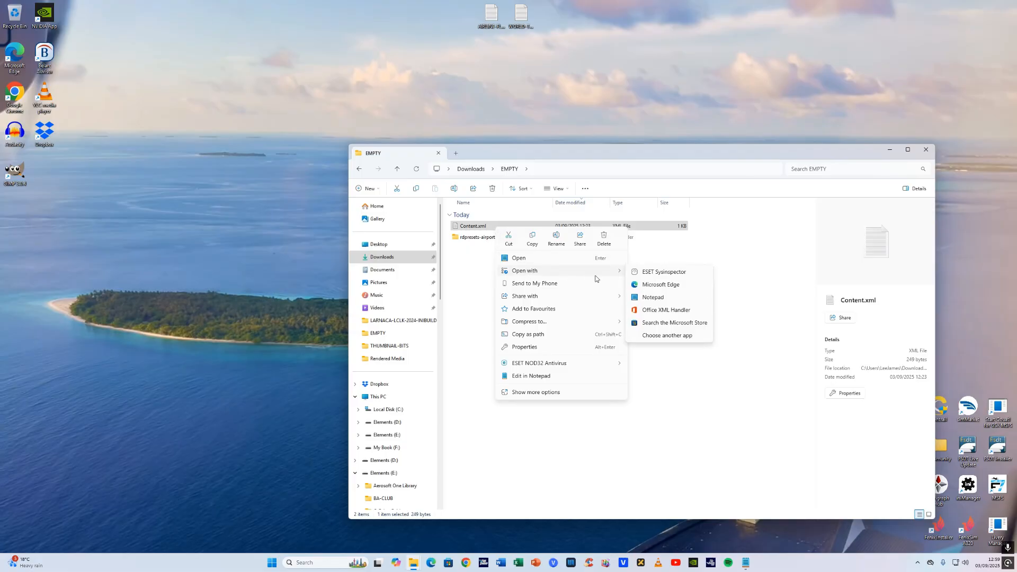
{"action": "left_click", "coordinate": [659, 301]}
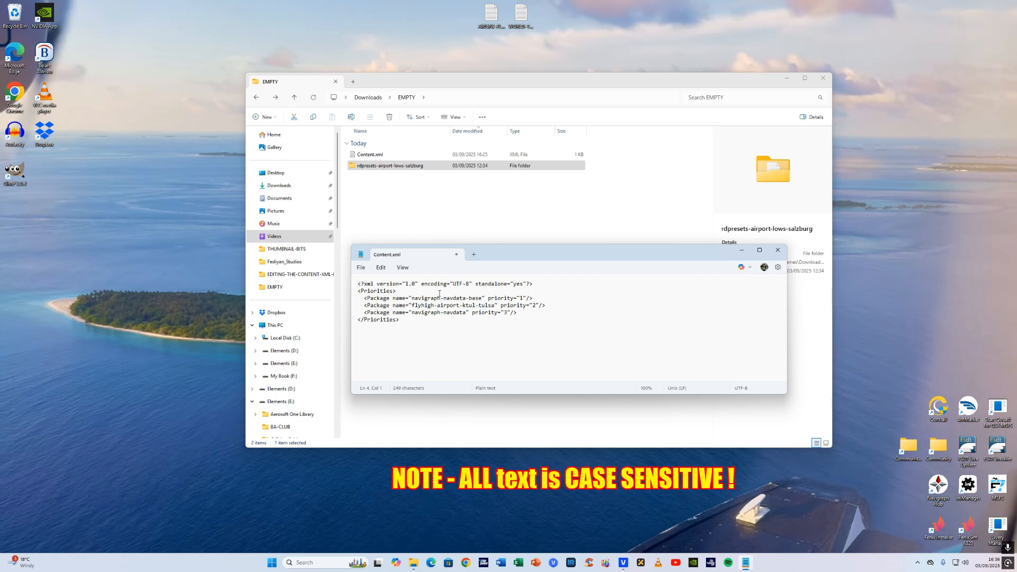
- Copy the rdpresets-airport-lows-salzburg folder name and return to the Notepad file
{"action": "left_click_drag", "start_coordinate": [357, 284], "coordinate": [353, 321]}
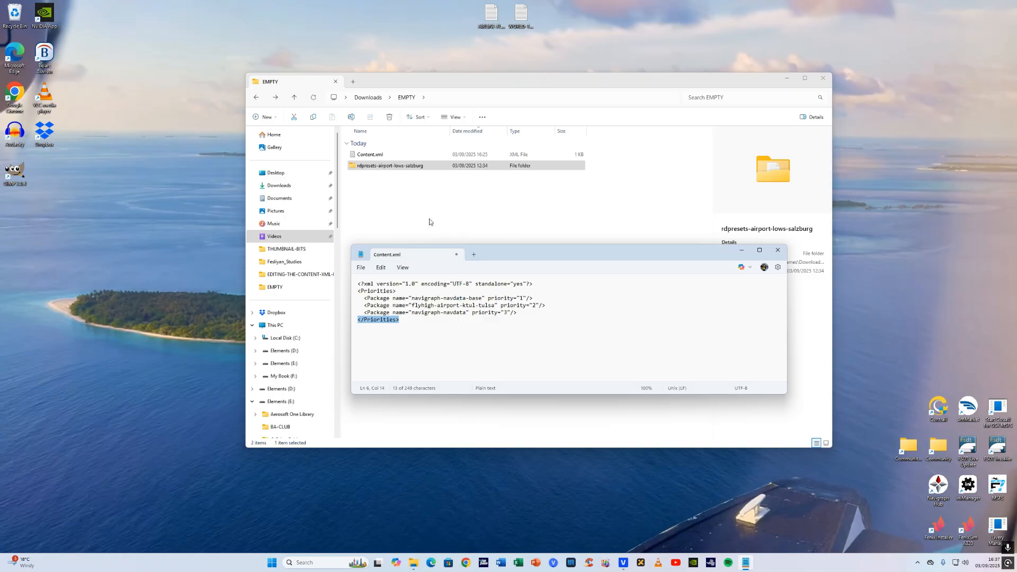
{"action": "left_click", "coordinate": [388, 167]}
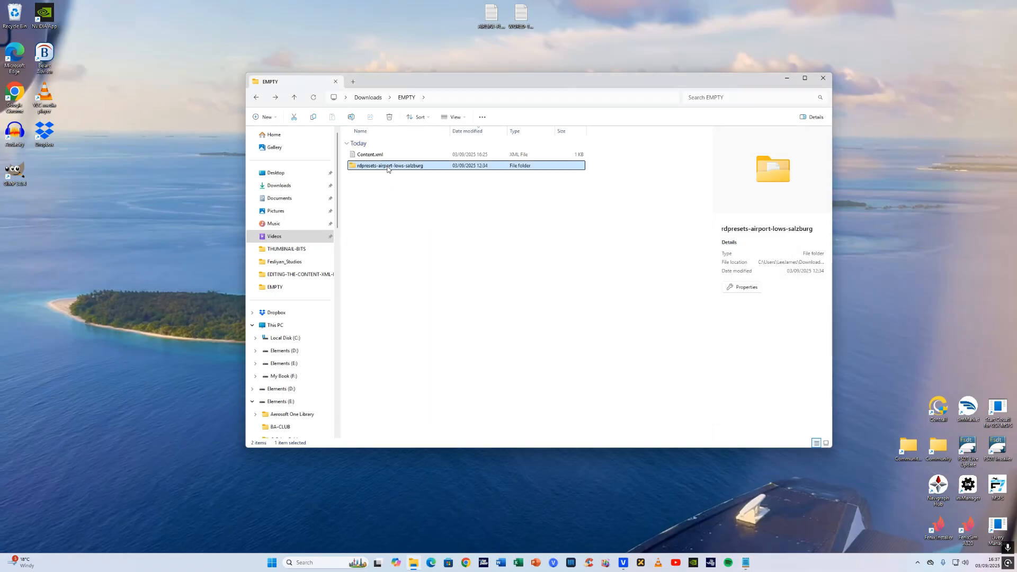
{"action": "left_click", "coordinate": [394, 167]}
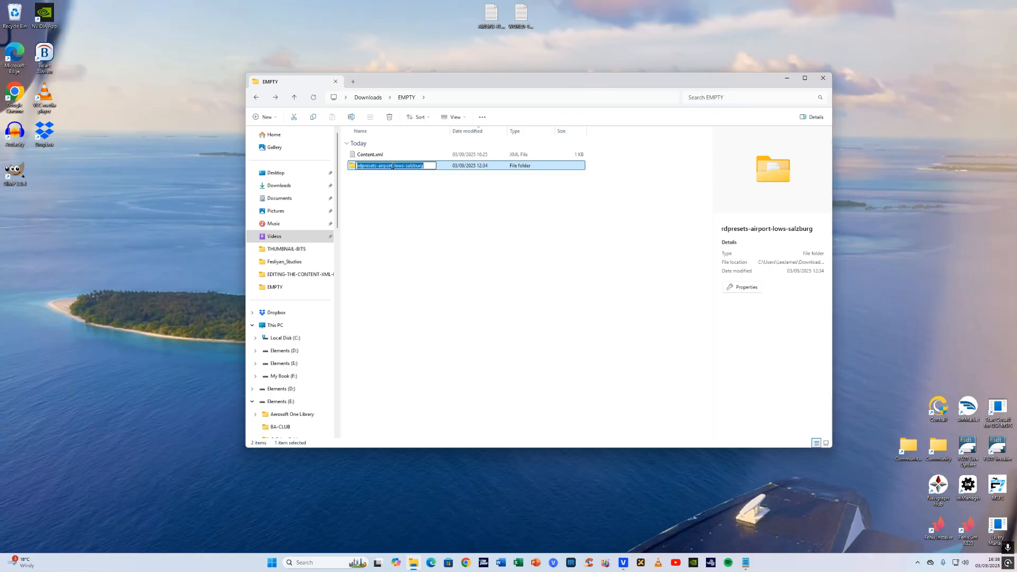
{"action": "right_click", "coordinate": [392, 166]}
{"action": "left_click", "coordinate": [417, 193]}
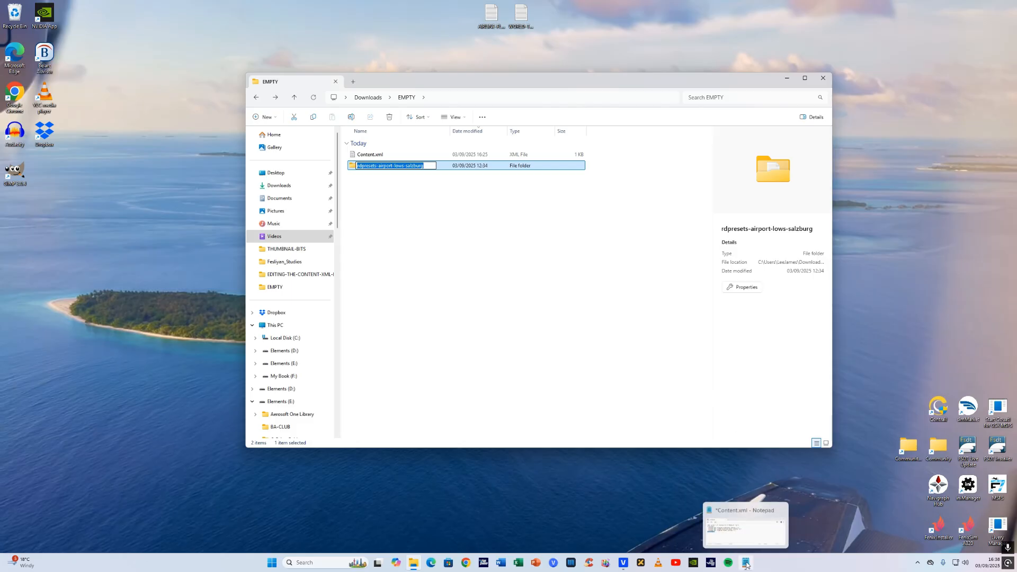
{"action": "left_click", "coordinate": [746, 561]}
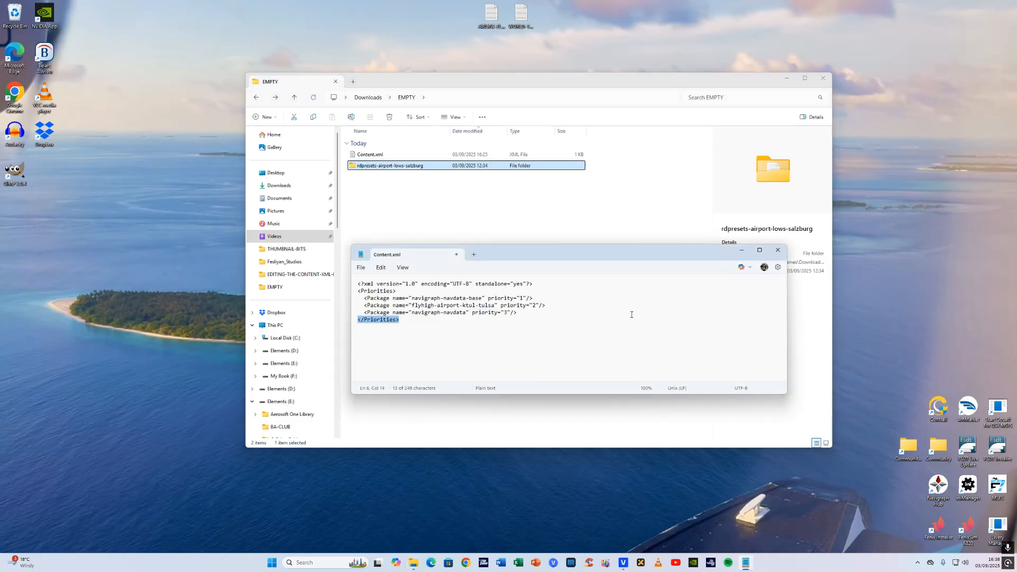
- Paste the folder name on a new line below the navigraph-navdata-base package entry
{"action": "left_click", "coordinate": [533, 298]}
{"action": "key", "text": "Return"}
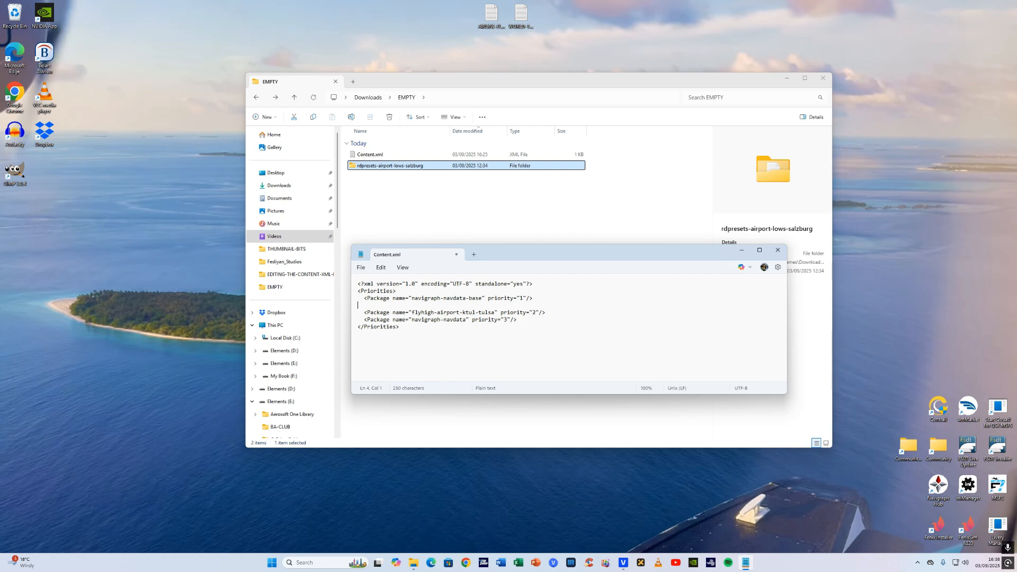
{"action": "key", "text": "ctrl+v"}
{"action": "triple_click", "coordinate": [354, 317]}
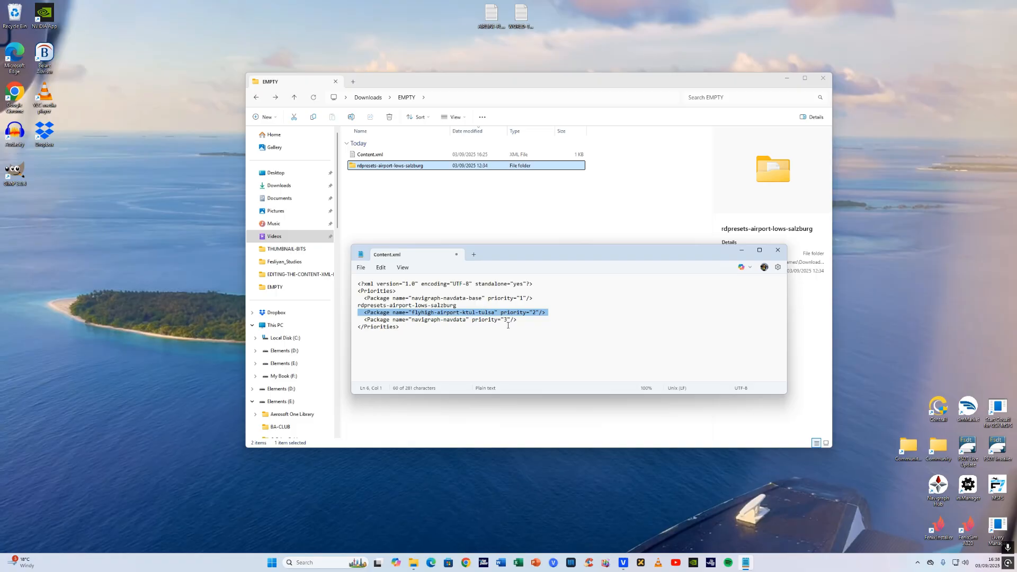
- Wrap the pasted name into a Package entry: <Package name="rdpresets-airport-lows-salzburg" priority="2"/>
{"action": "left_click", "coordinate": [533, 298]}
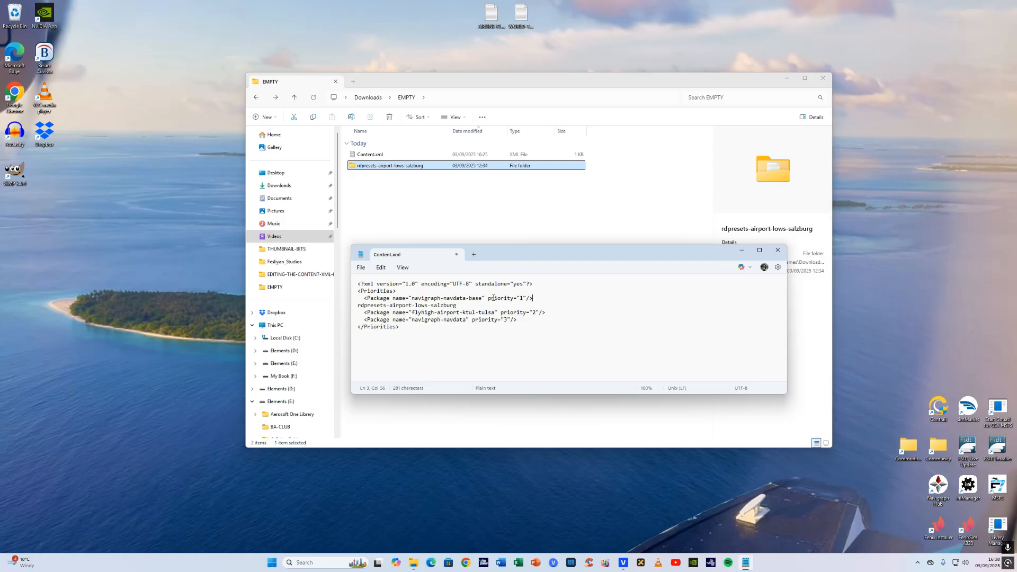
{"action": "left_click", "coordinate": [358, 306]}
{"action": "type", "text": "<Package name=\""}
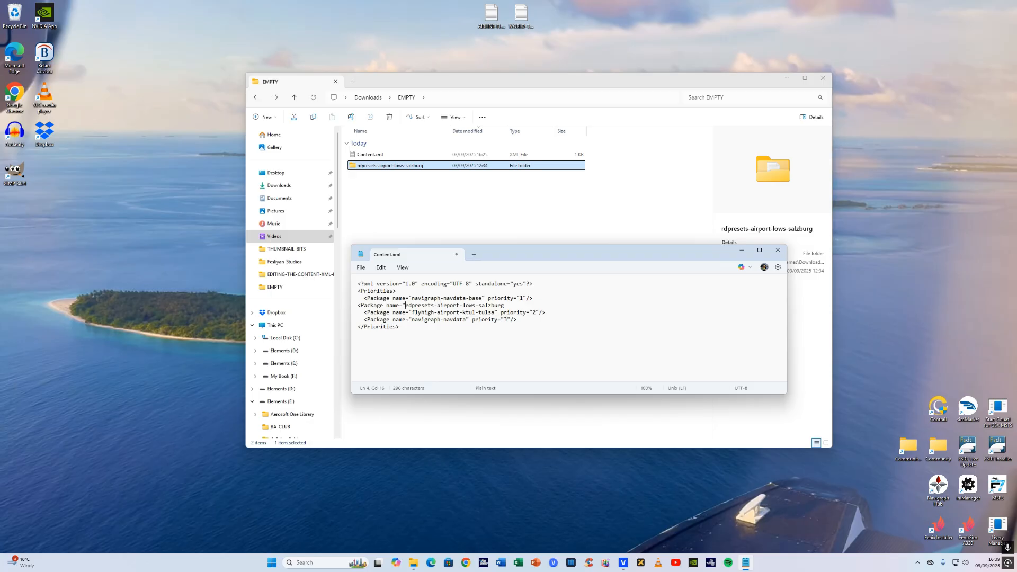
{"action": "key", "text": "Right"}
{"action": "key", "text": "Right"}
{"action": "key", "text": "Right"}
{"action": "type", "text": "priority"}
{"action": "type", "text": "\""}
{"action": "type", "text": "/>"}
- Set the flyhigh-airport-ktul-tulsa priority to 3 and the navigraph-navdata priority to 4
{"action": "left_click", "coordinate": [531, 314]}
{"action": "key", "text": "Delete"}
{"action": "type", "text": "3"}
{"action": "key", "text": "Delete"}
{"action": "type", "text": "4"}
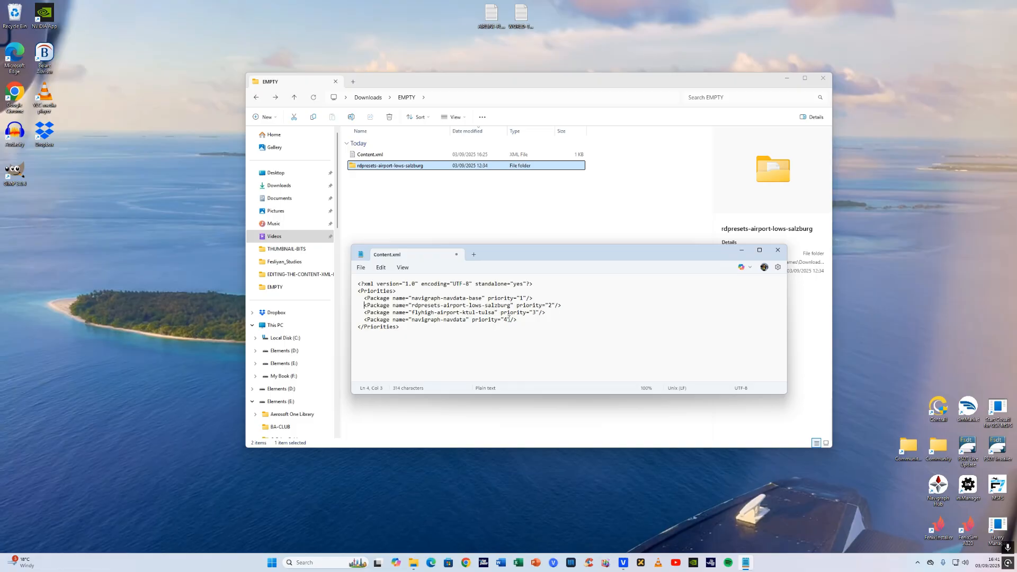
- Save the edited Content.xml and close Notepad
{"action": "left_click", "coordinate": [361, 267]}
{"action": "left_click", "coordinate": [365, 346]}
{"action": "left_click", "coordinate": [778, 250]}
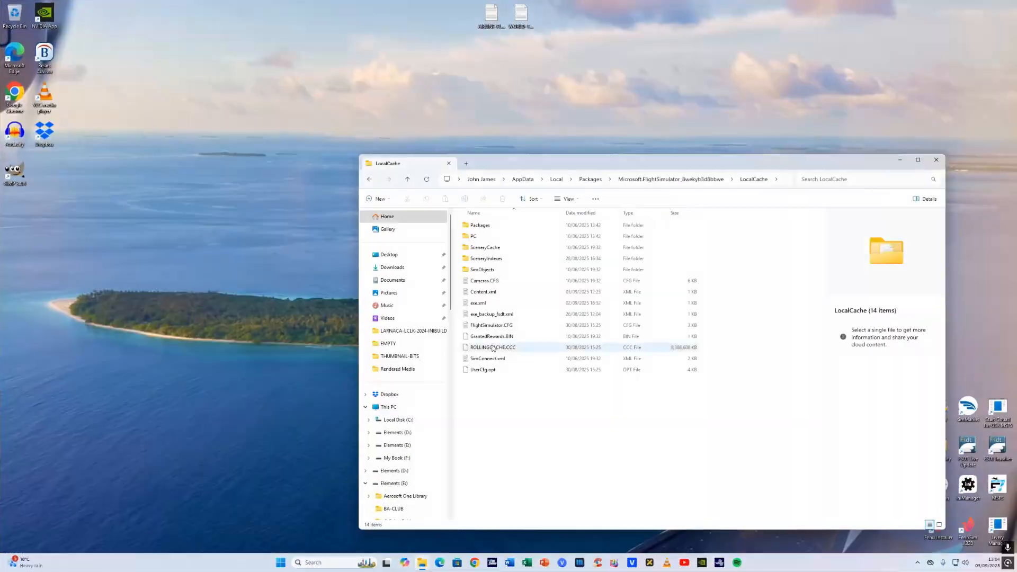
- Rename the original Content.xml in LocalCache to Content-xml.BAK, confirming the extension change
{"action": "left_click", "coordinate": [495, 293]}
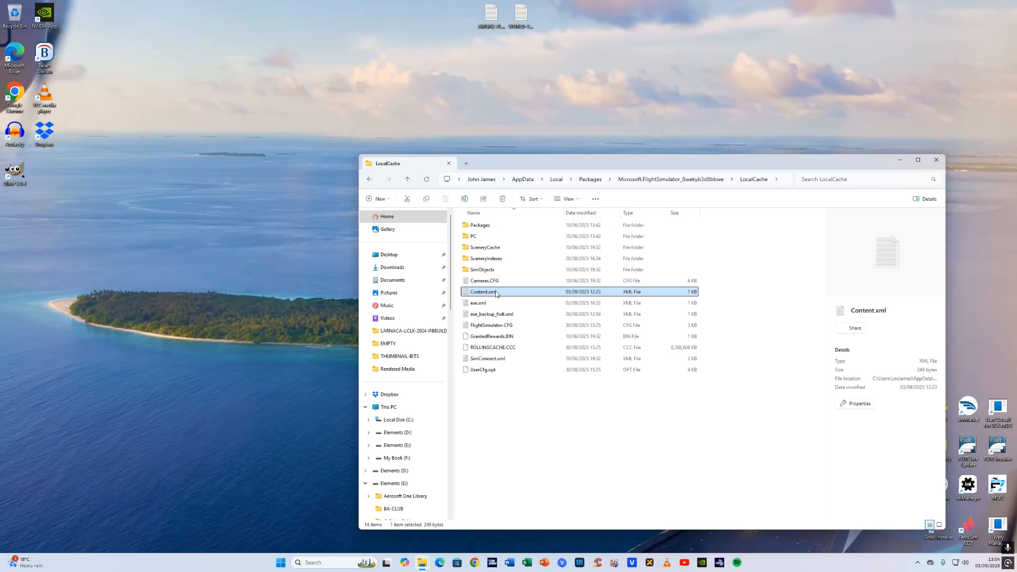
{"action": "right_click", "coordinate": [496, 294]}
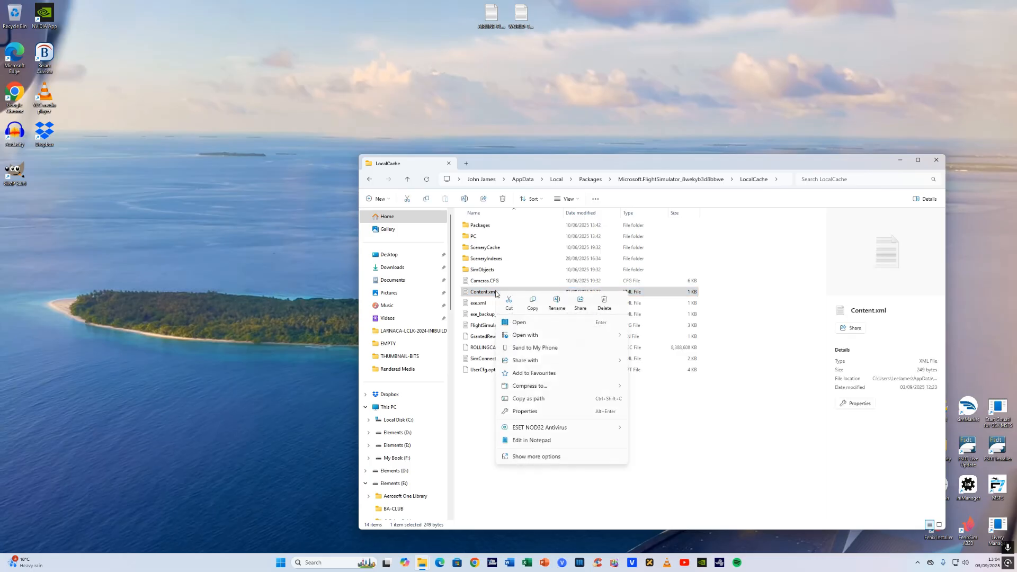
{"action": "left_click", "coordinate": [557, 303]}
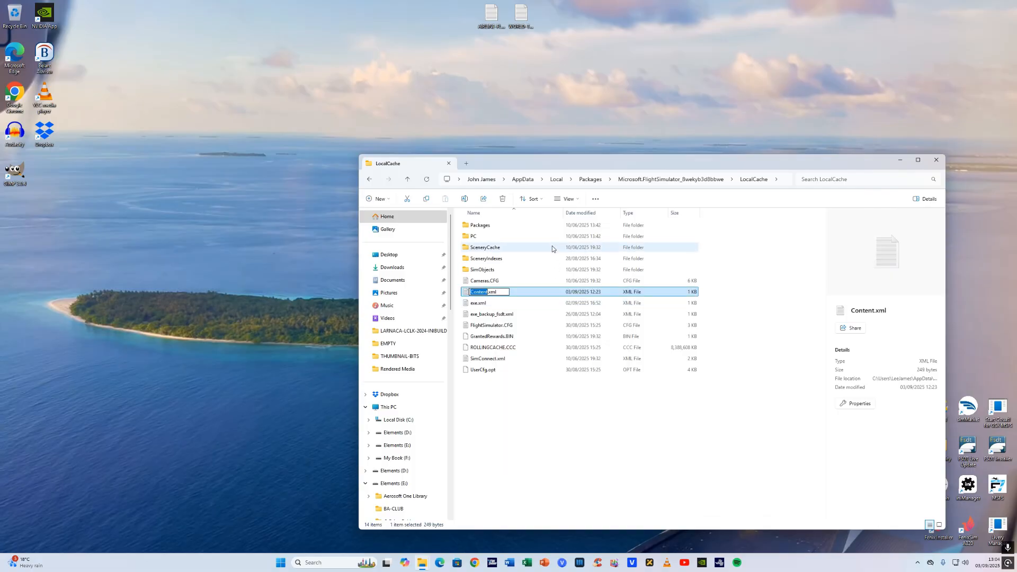
{"action": "key", "text": "Right"}
{"action": "type", "text": "-"}
{"action": "type", "text": "BAK"}
{"action": "key", "text": "Return"}
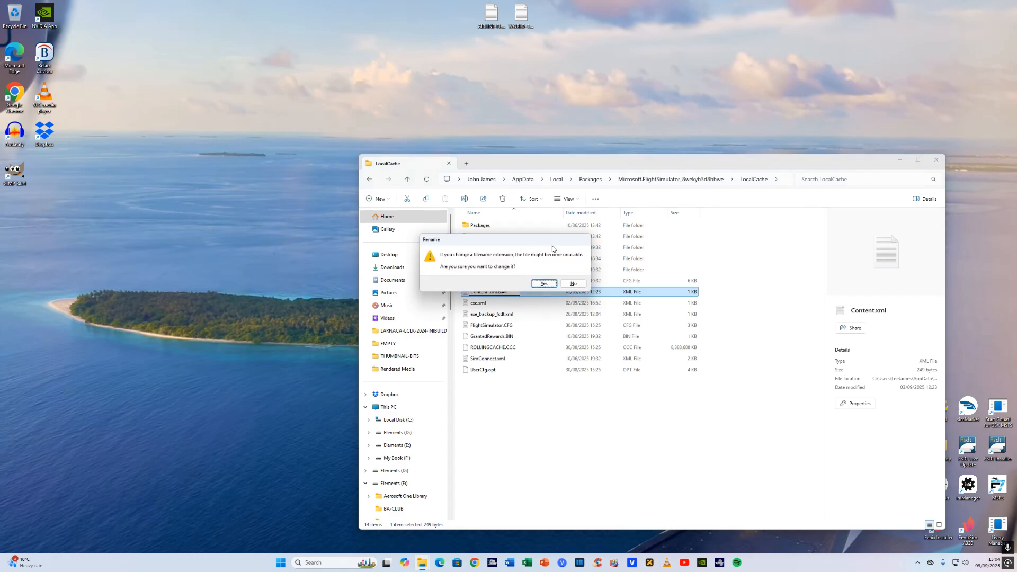
{"action": "left_click", "coordinate": [544, 283]}
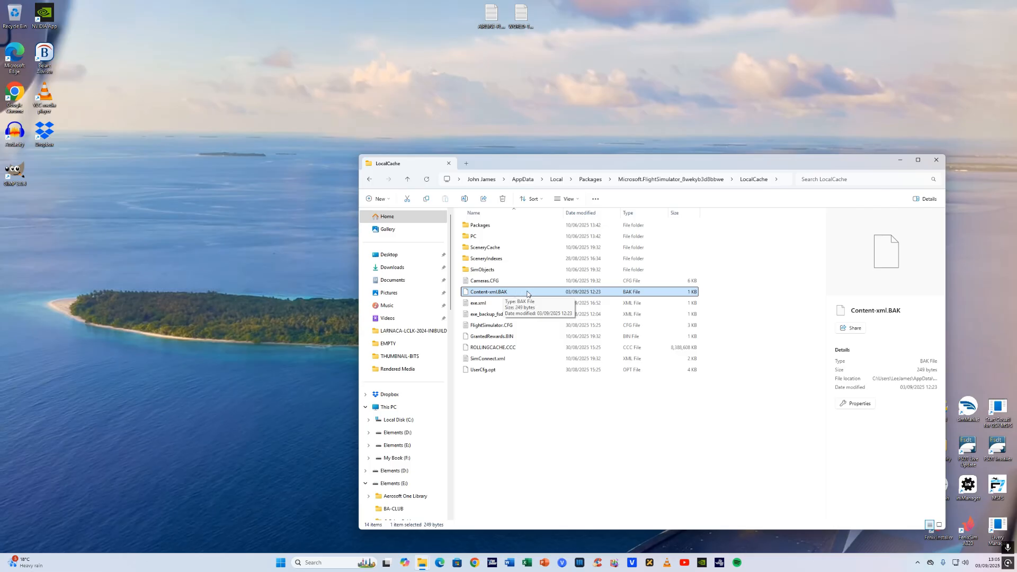
- Copy the edited Content.xml from the Downloads EMPTY folder
{"action": "left_click", "coordinate": [415, 270]}
{"action": "double_click", "coordinate": [483, 236]}
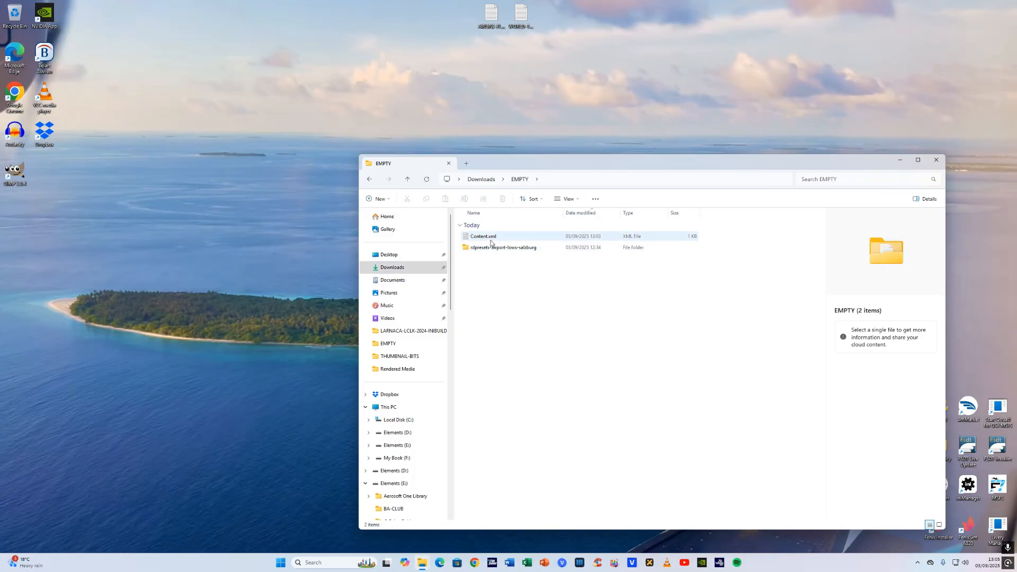
{"action": "left_click", "coordinate": [494, 240]}
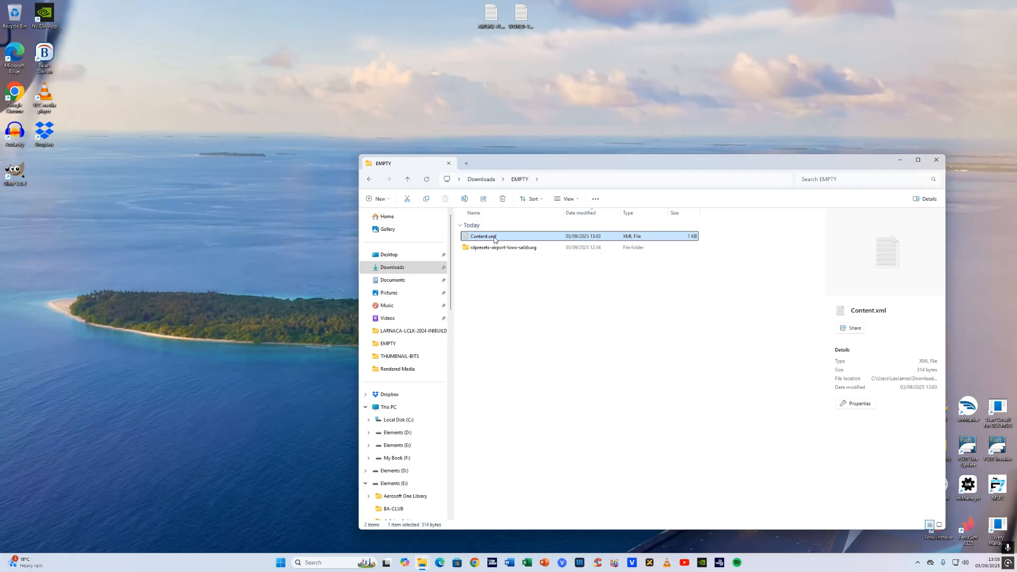
{"action": "right_click", "coordinate": [495, 240]}
{"action": "left_click", "coordinate": [531, 244]}
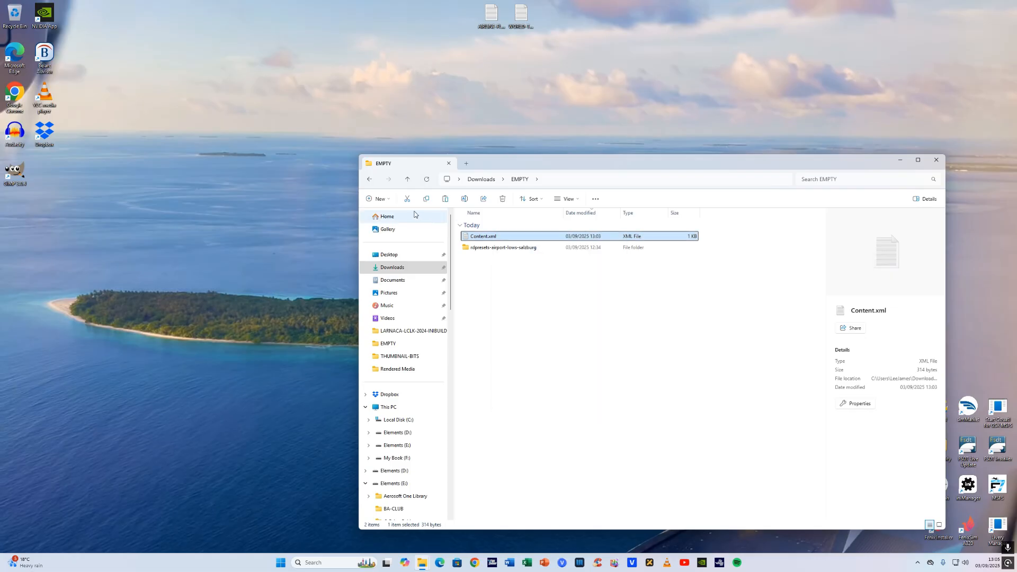
- Paste the edited Content.xml into the LocalCache folder and open it in Notepad to check
{"action": "left_click", "coordinate": [369, 180]}
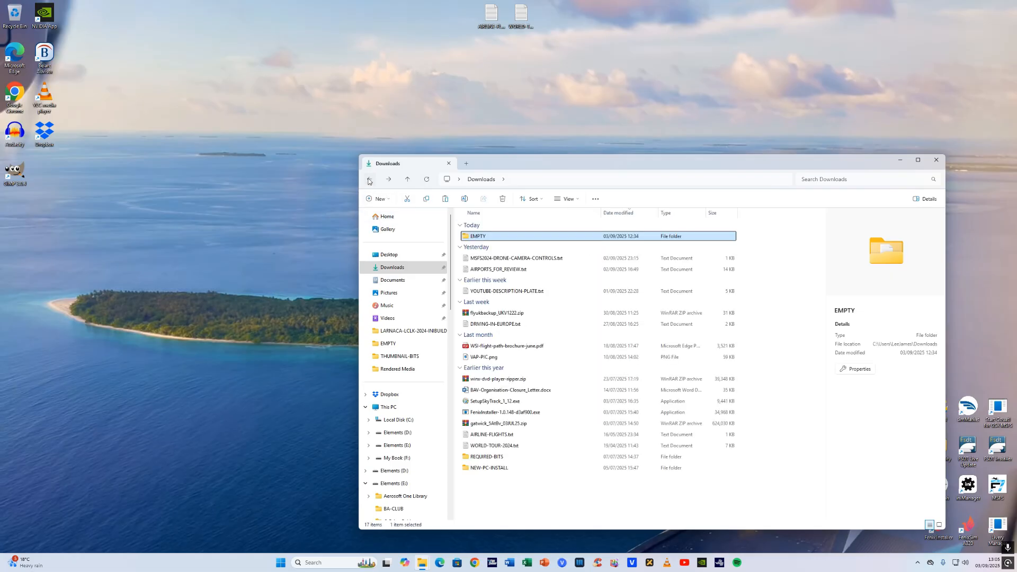
{"action": "left_click", "coordinate": [369, 180]}
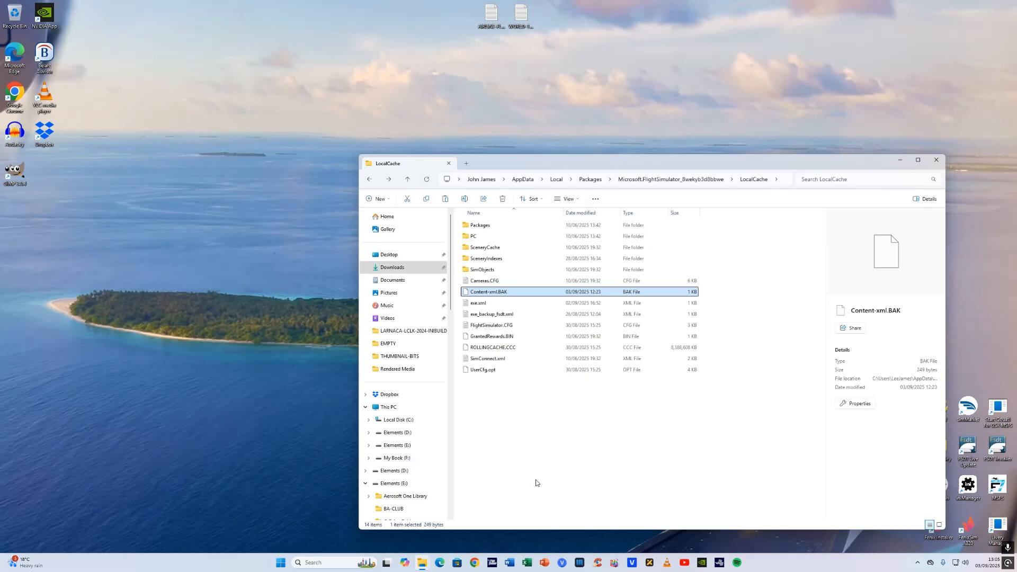
{"action": "right_click", "coordinate": [506, 398]}
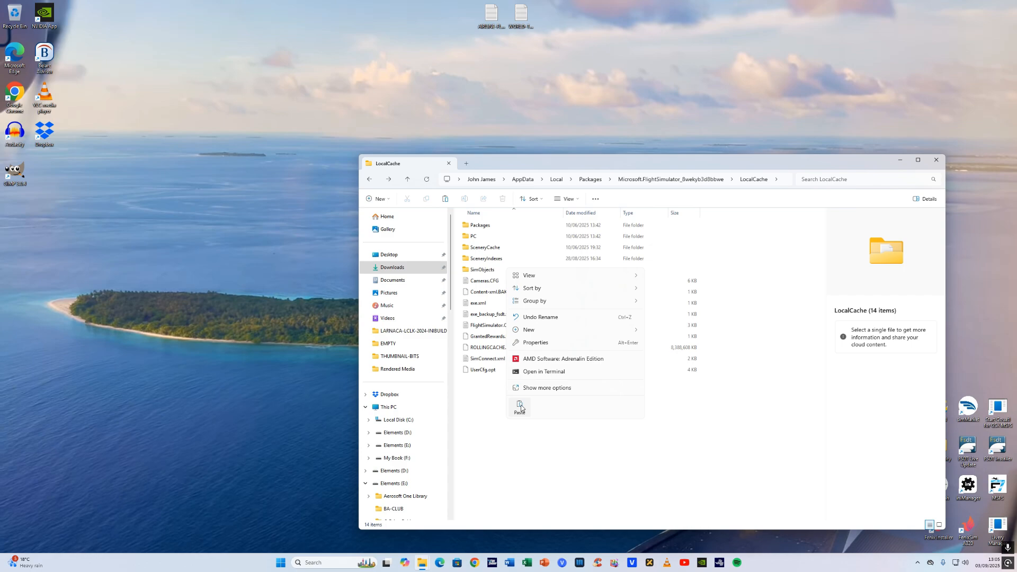
{"action": "left_click", "coordinate": [519, 407]}
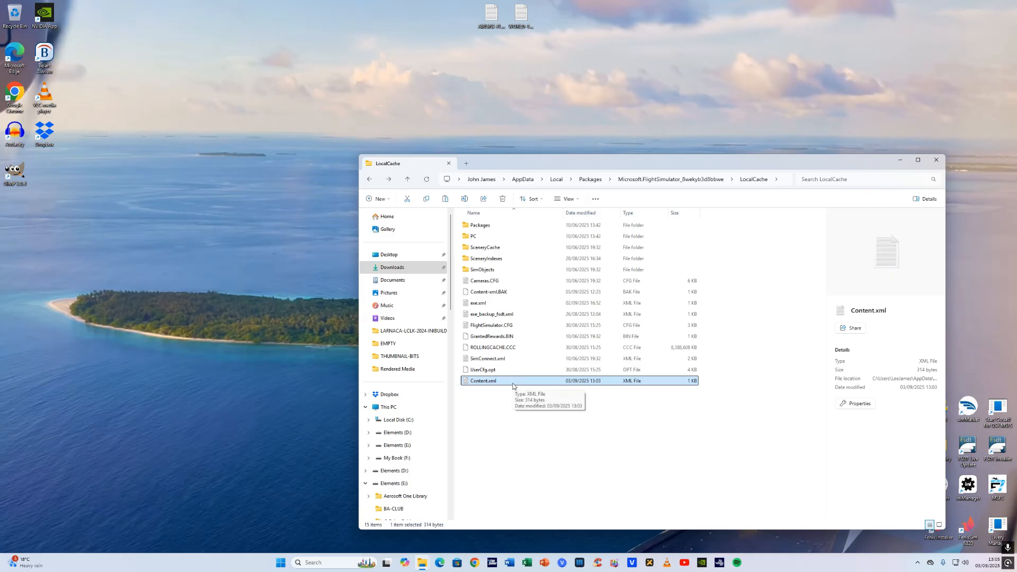
{"action": "double_click", "coordinate": [512, 382]}
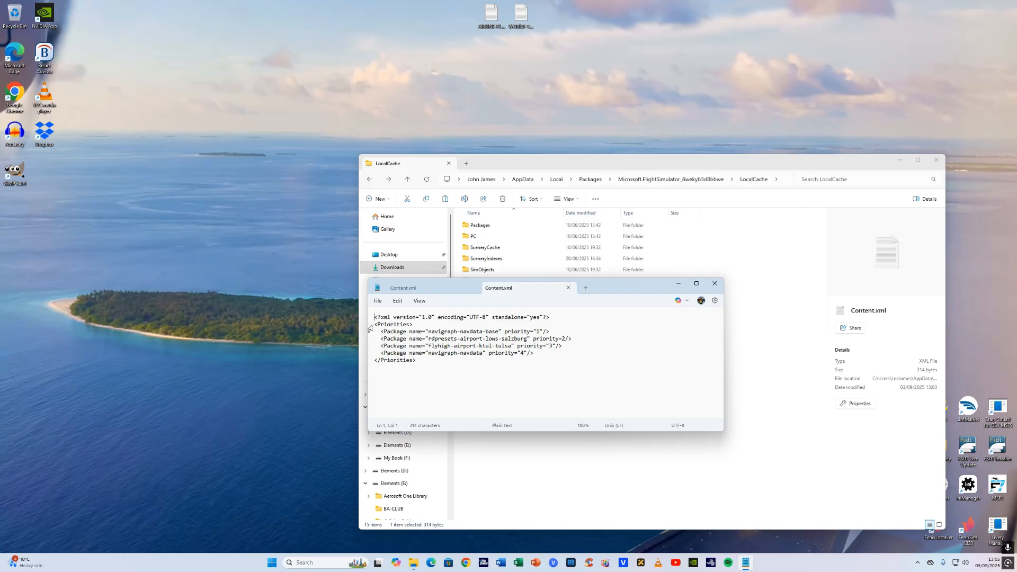
{"action": "left_click_drag", "start_coordinate": [372, 317], "coordinate": [370, 327]}
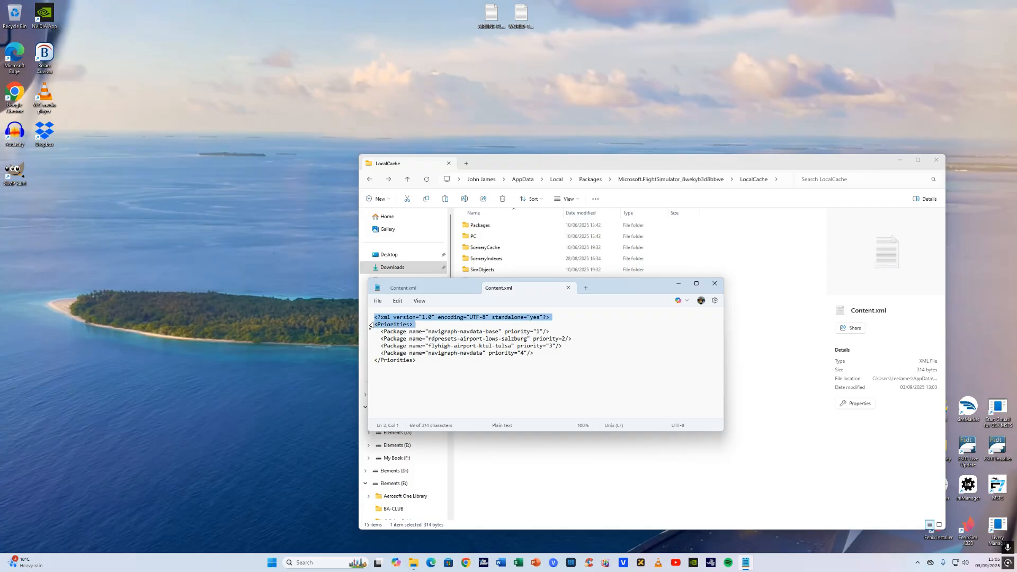
- Close the pasted Content.xml in Notepad and delete it from the LocalCache folder
{"action": "left_click", "coordinate": [369, 363]}
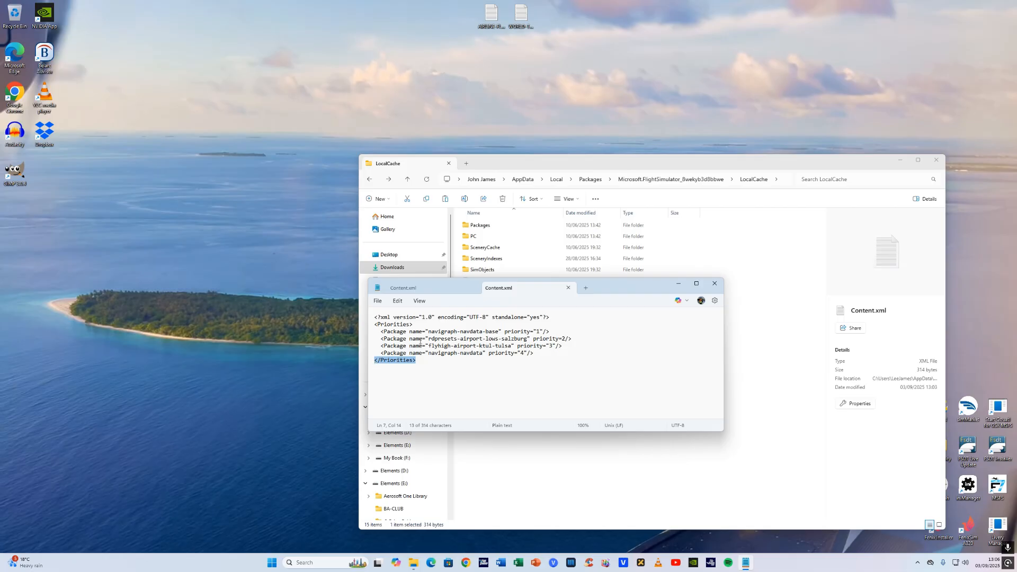
{"action": "left_click", "coordinate": [381, 332]}
{"action": "left_click", "coordinate": [715, 284]}
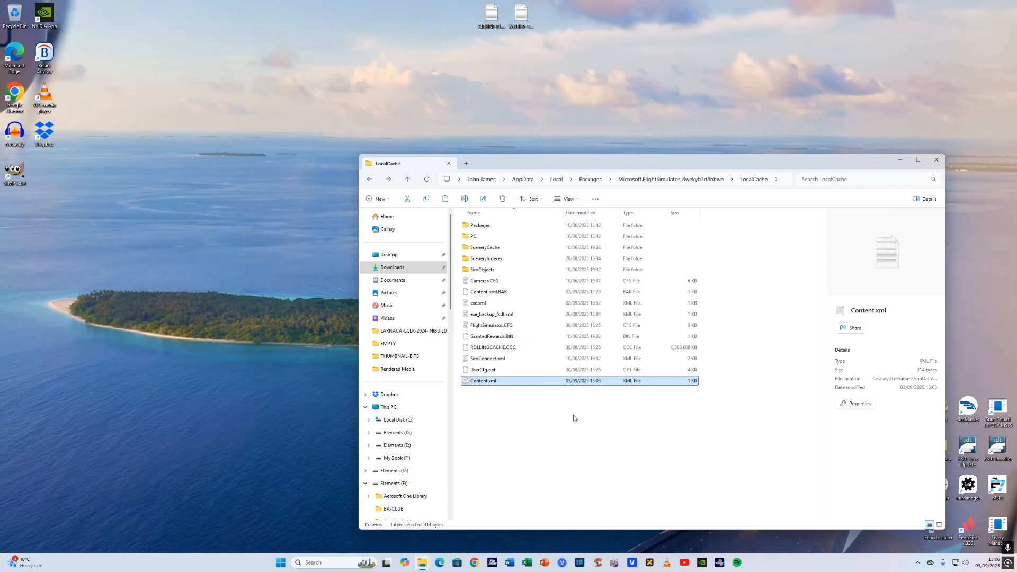
{"action": "right_click", "coordinate": [521, 385]}
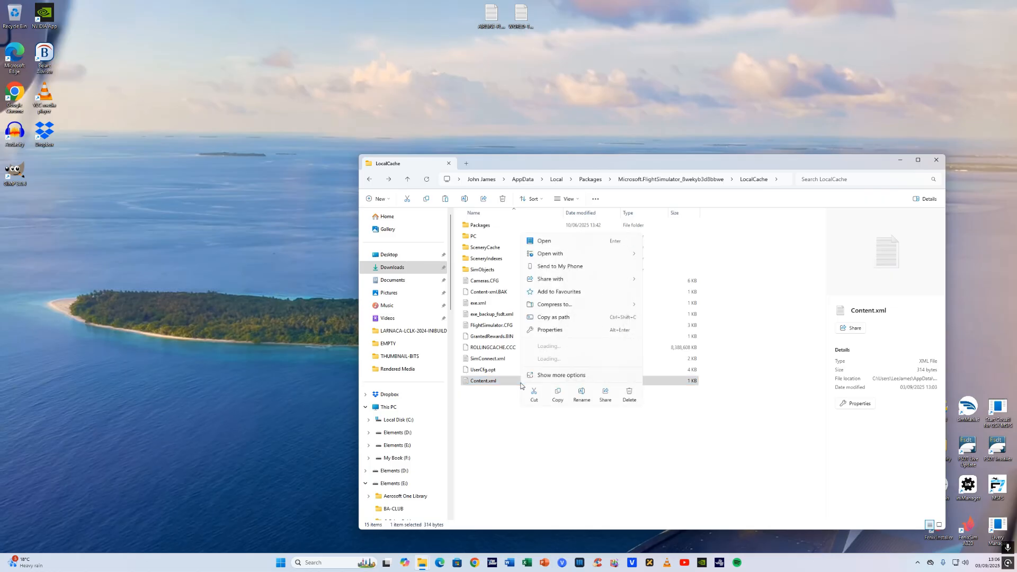
{"action": "left_click", "coordinate": [629, 395]}
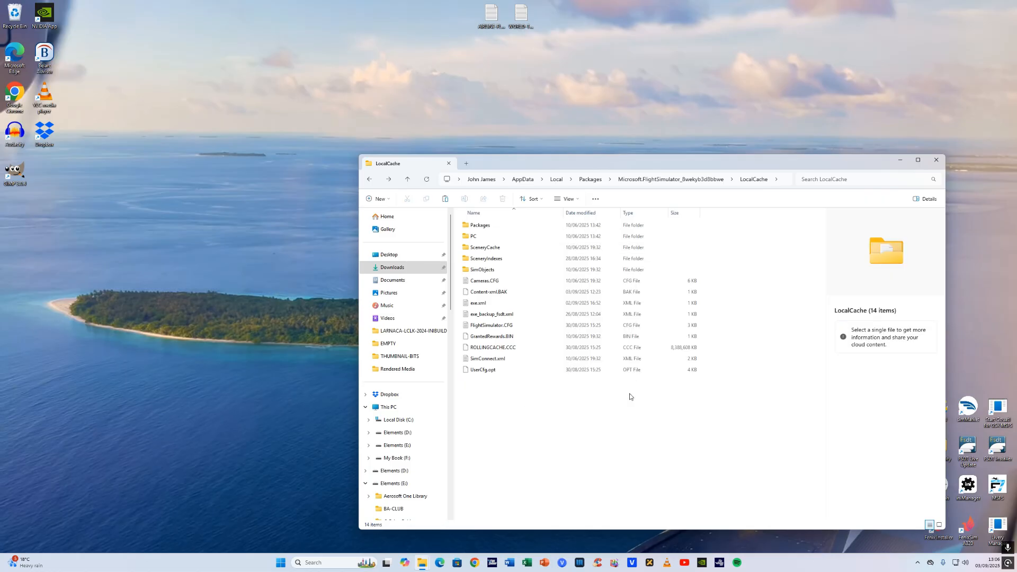
- Rename Content-xml.BAK back to Content.xml, confirming the extension change, and close the LocalCache window
{"action": "left_click", "coordinate": [495, 295]}
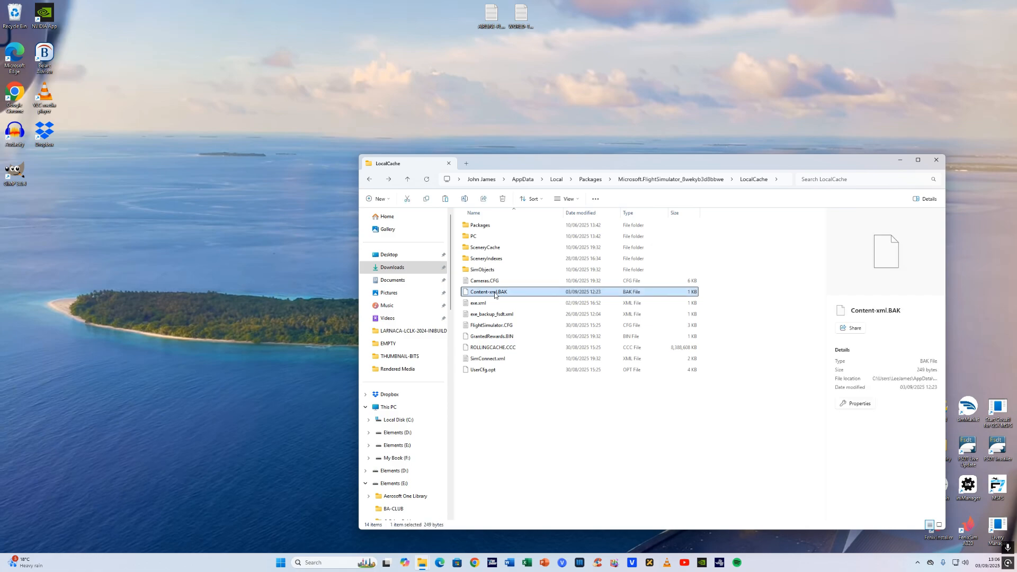
{"action": "right_click", "coordinate": [495, 295]}
{"action": "left_click", "coordinate": [554, 302]}
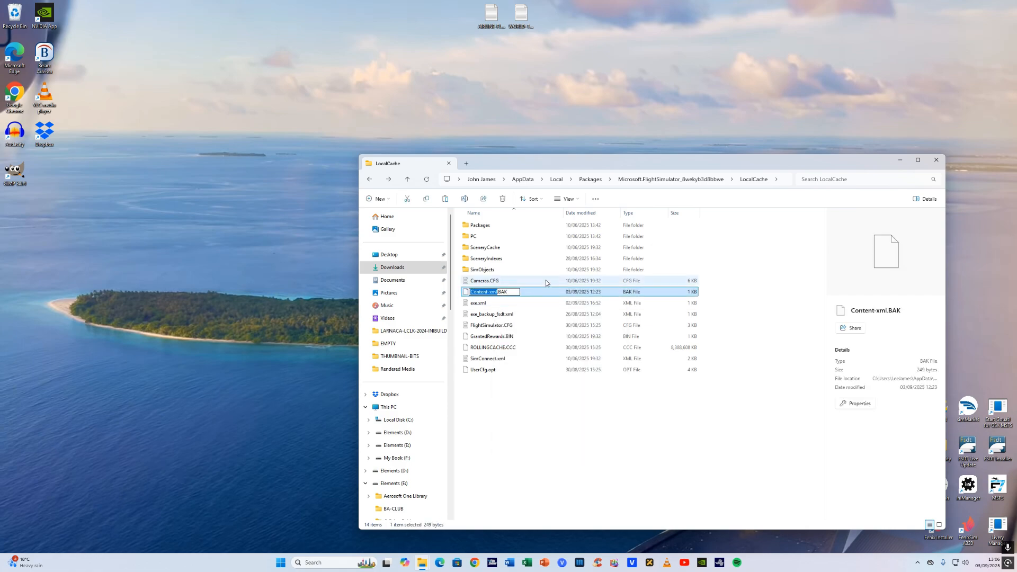
{"action": "key", "text": "Right"}
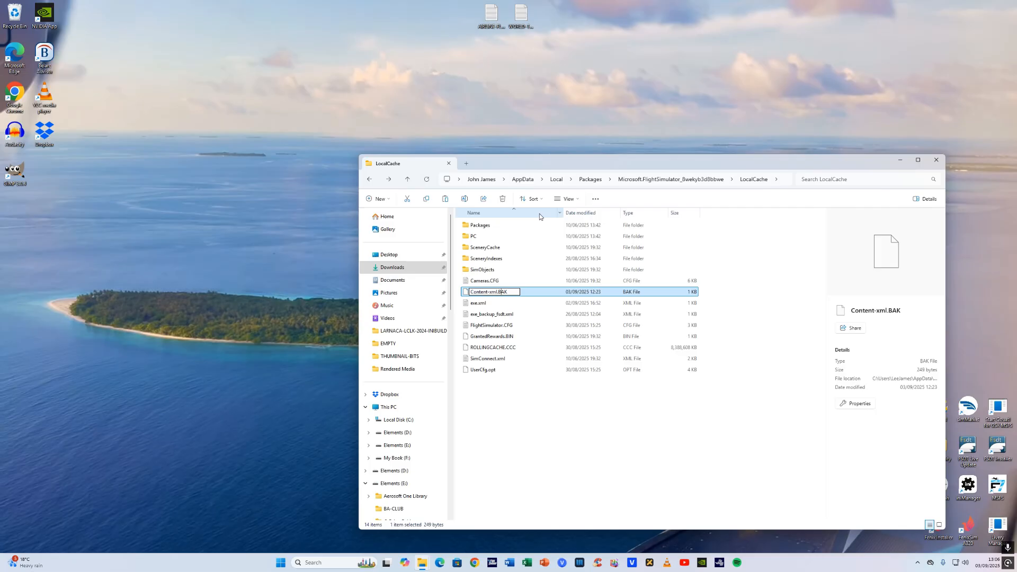
{"action": "key", "text": "BackSpace"}
{"action": "key", "text": "BackSpace"}
{"action": "key", "text": "BackSpace"}
{"action": "key", "text": "BackSpace"}
{"action": "type", "text": "."}
{"action": "left_click", "coordinate": [551, 407]}
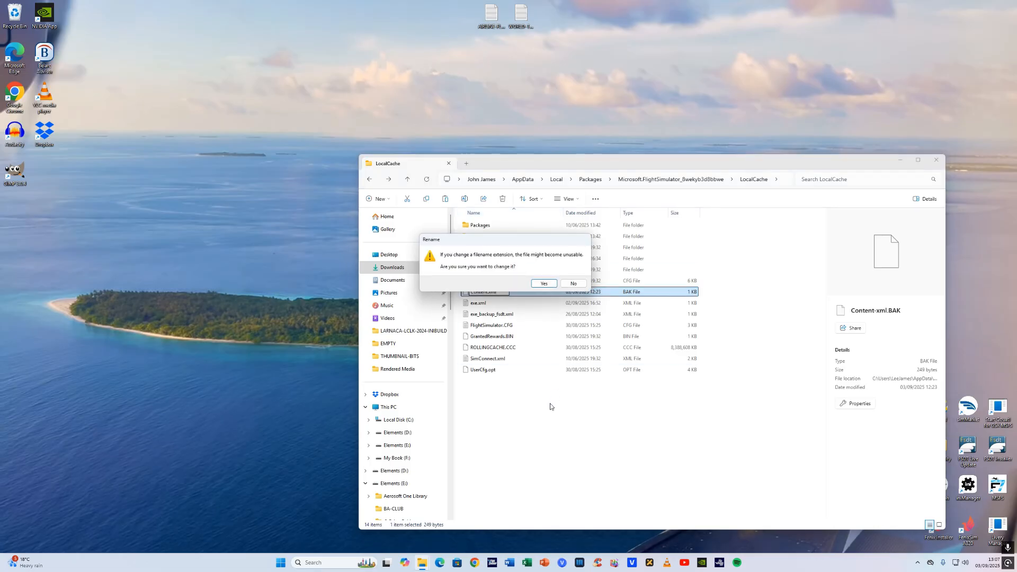
{"action": "left_click", "coordinate": [543, 287]}
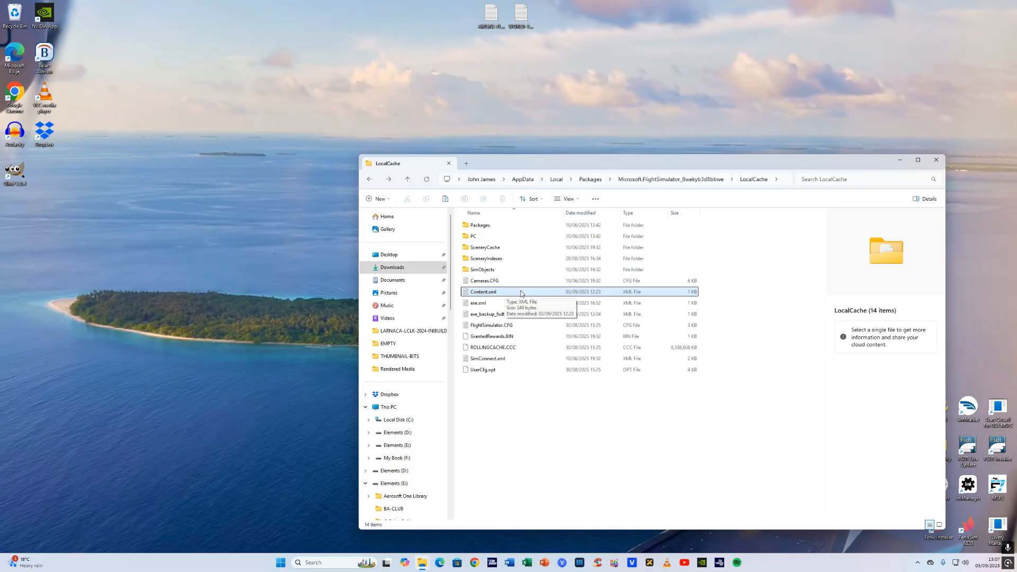
{"action": "left_click", "coordinate": [936, 160]}
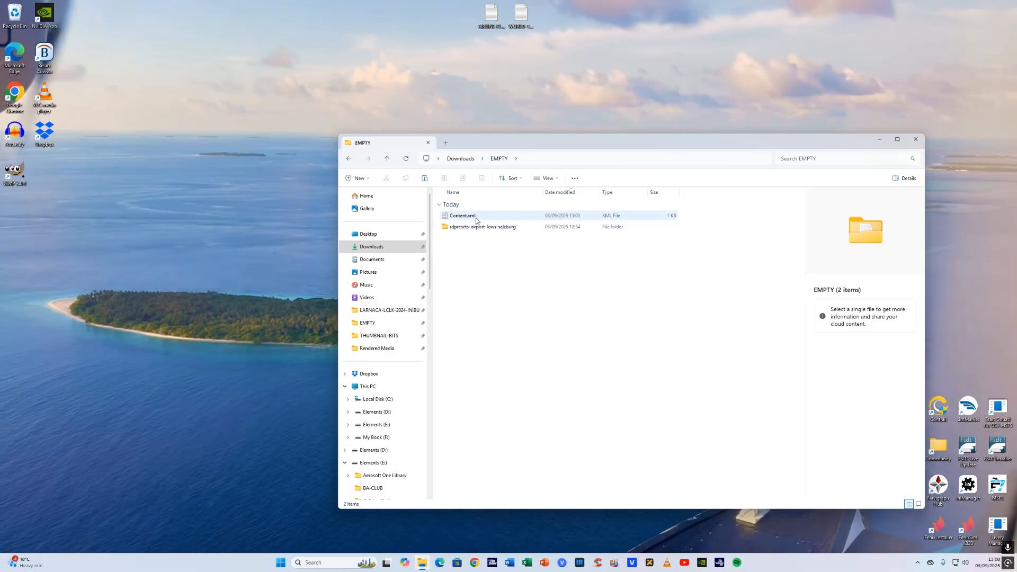
- Open the edited Content.xml in the Downloads EMPTY folder to review it, then close Notepad and the folder window
{"action": "double_click", "coordinate": [481, 216]}
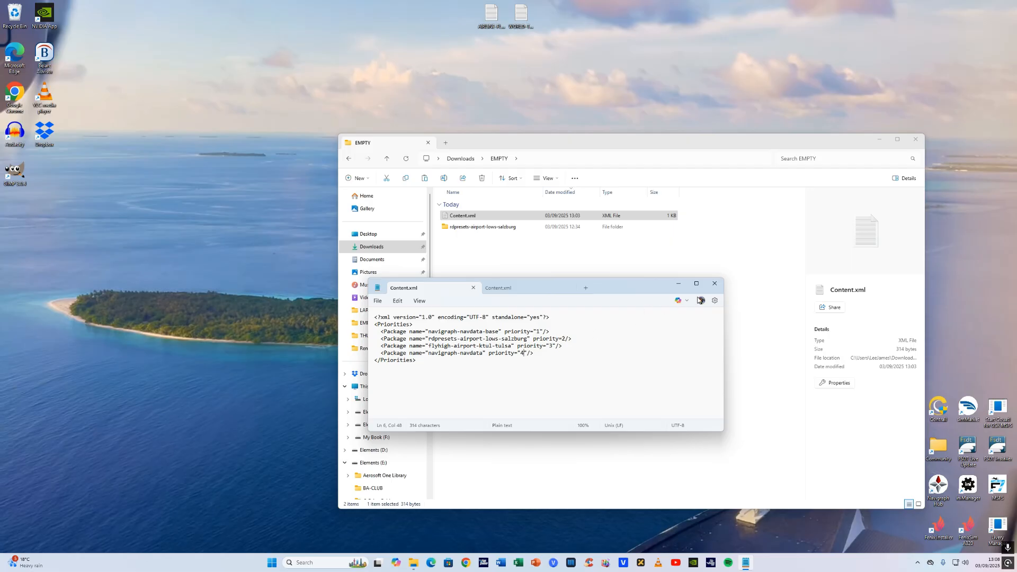
{"action": "left_click", "coordinate": [714, 283]}
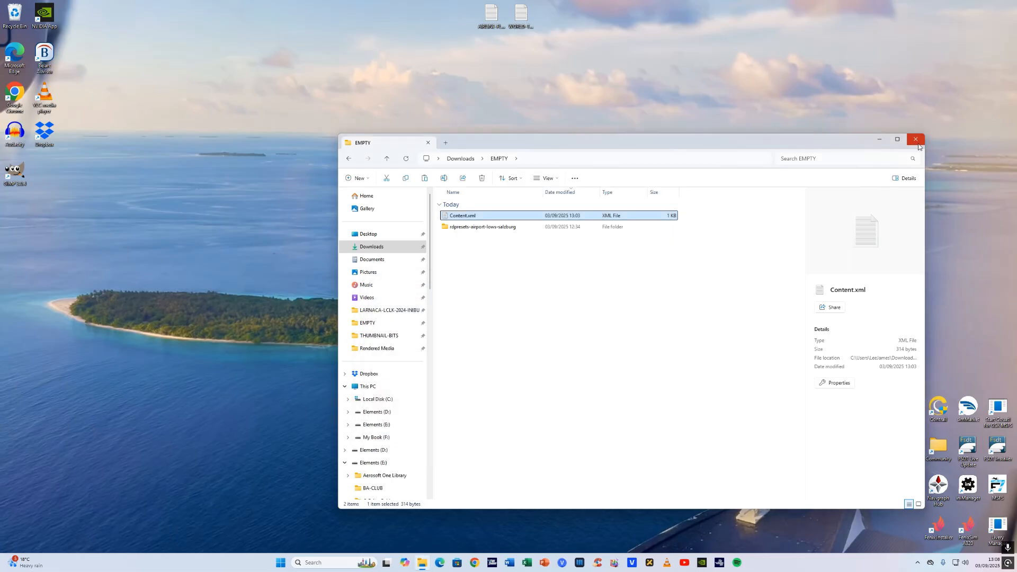
{"action": "left_click", "coordinate": [916, 140]}
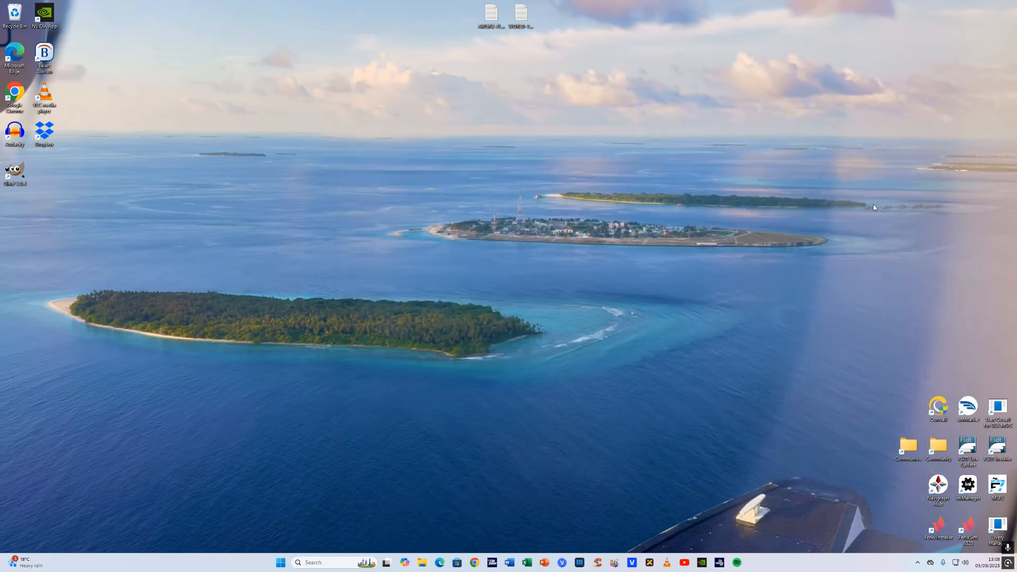